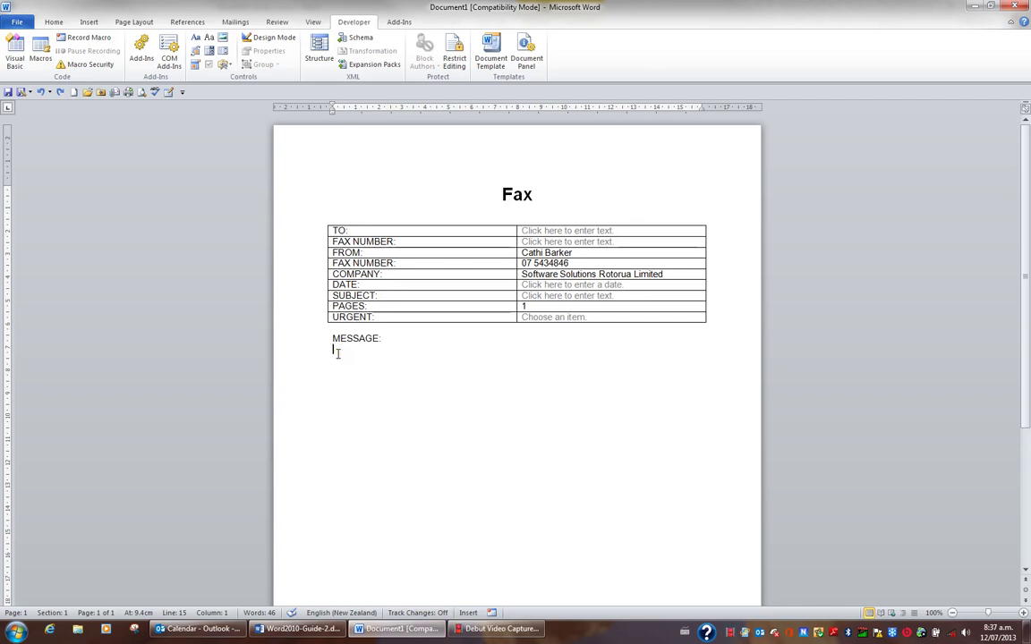
Insert a continuous section break below MESSAGE, verifying the table is section 1 and the message line section 2
click(337, 351)
click(139, 24)
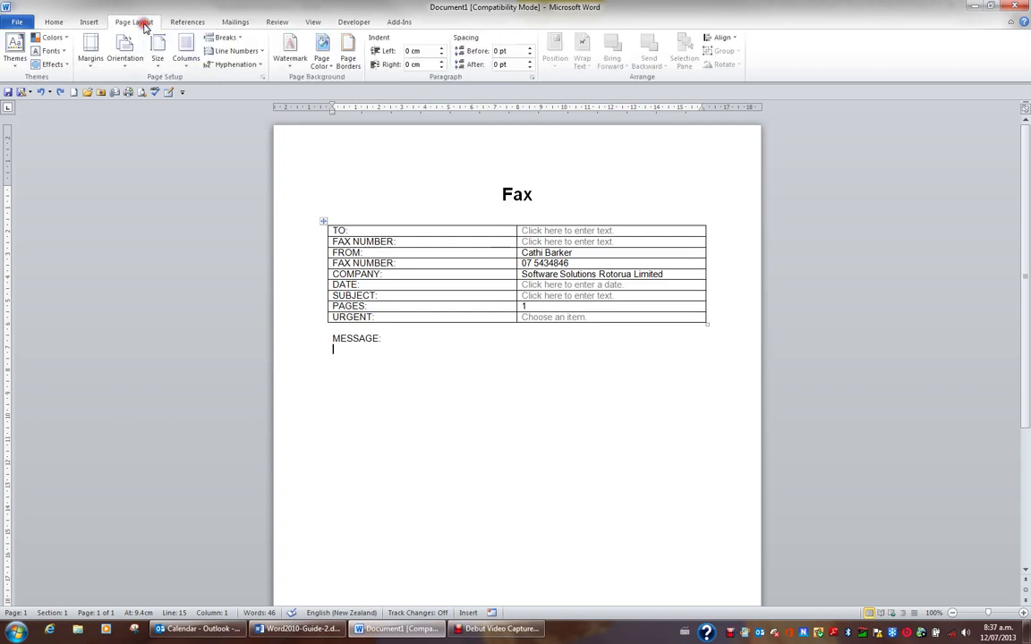
click(229, 38)
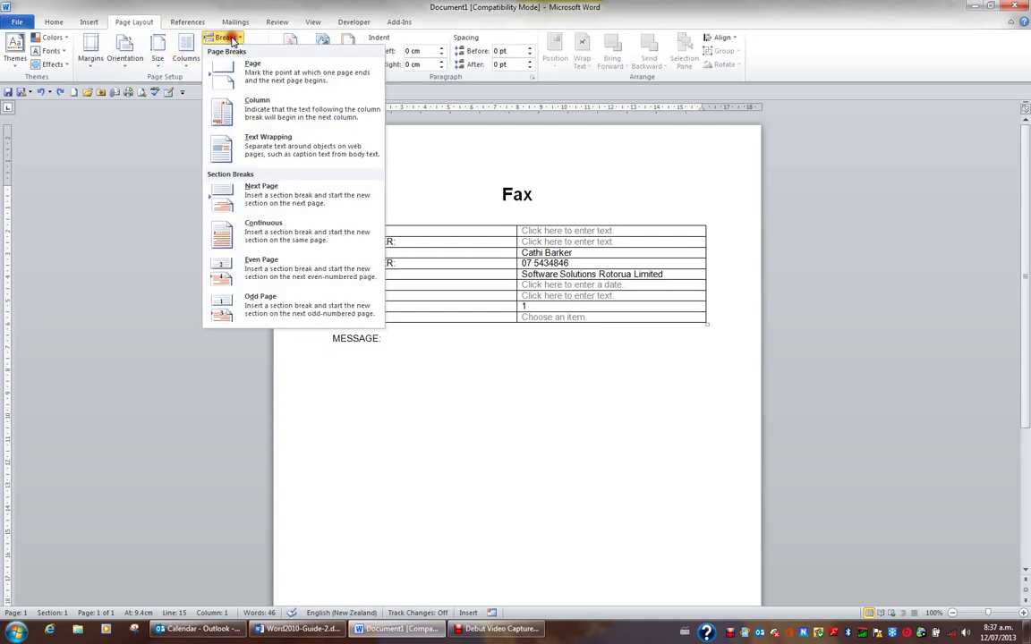
click(276, 242)
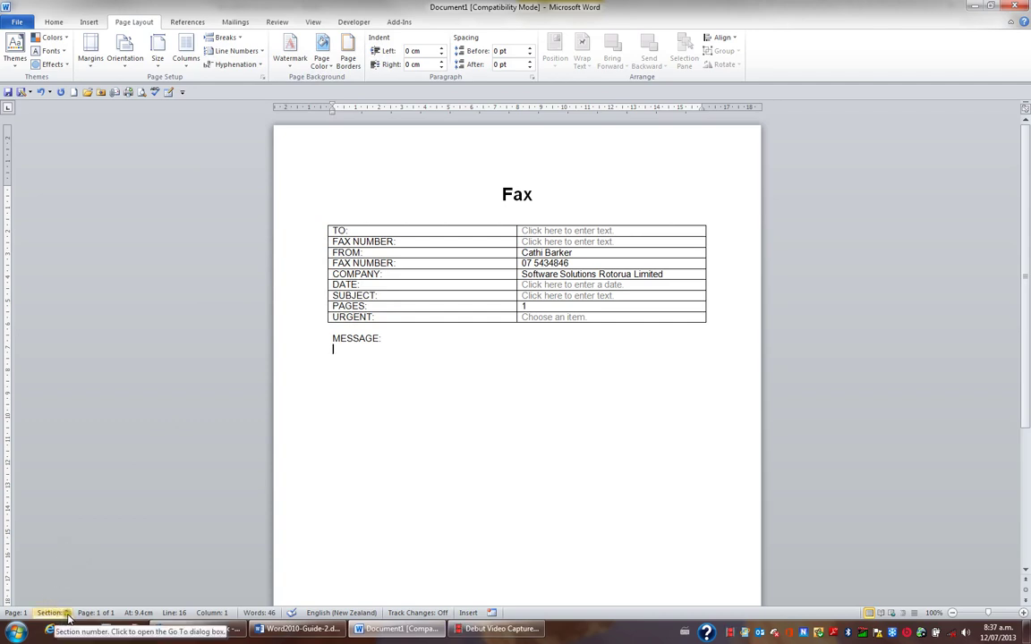
click(309, 295)
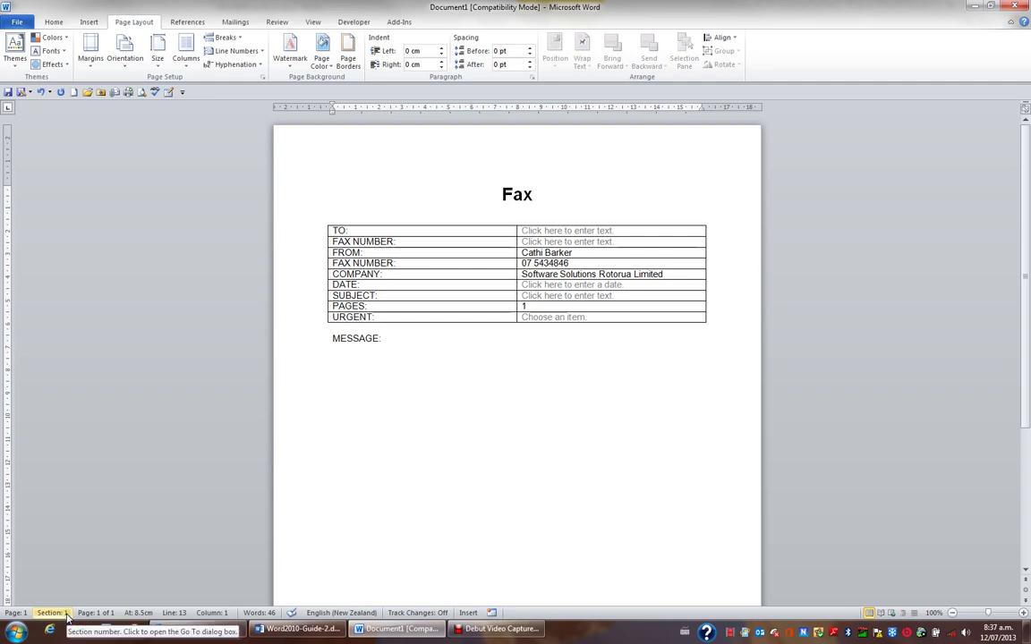
click(340, 352)
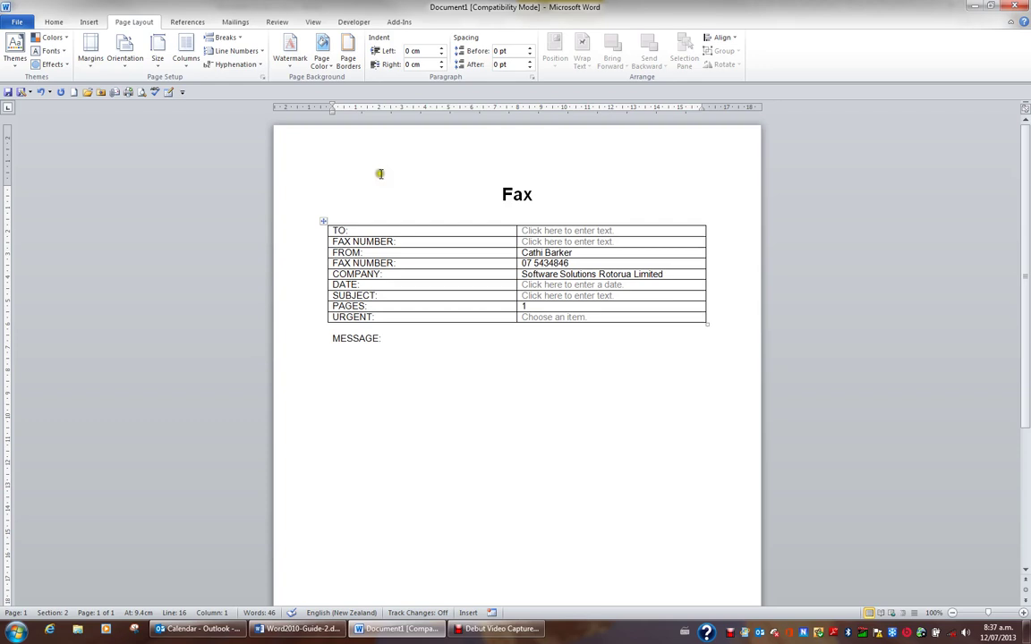
Allow only Filling in forms editing, applied to Section 1 with Section 2 unticked
click(360, 22)
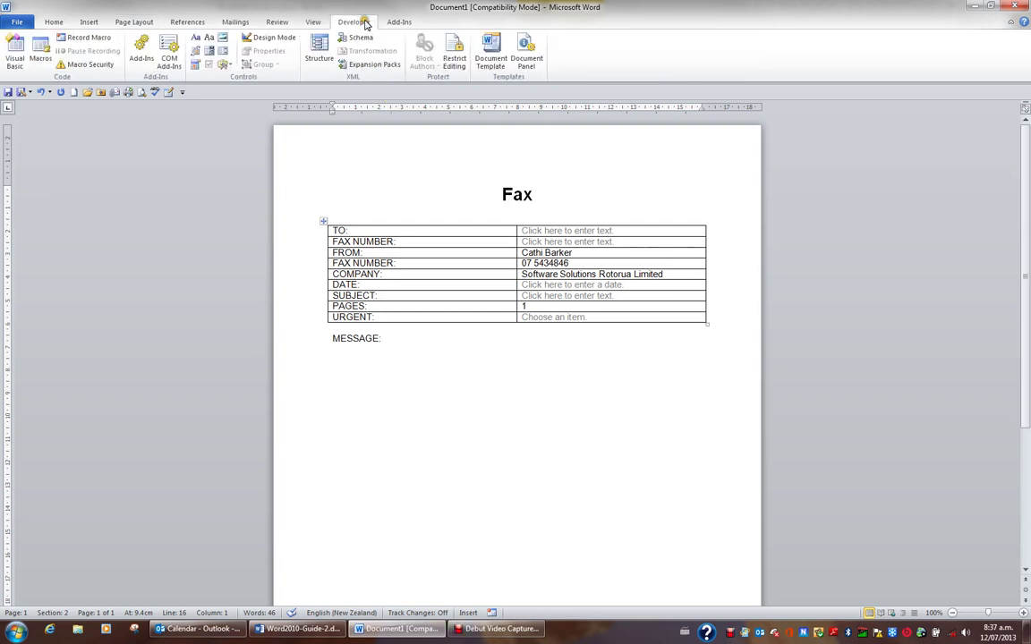
click(455, 58)
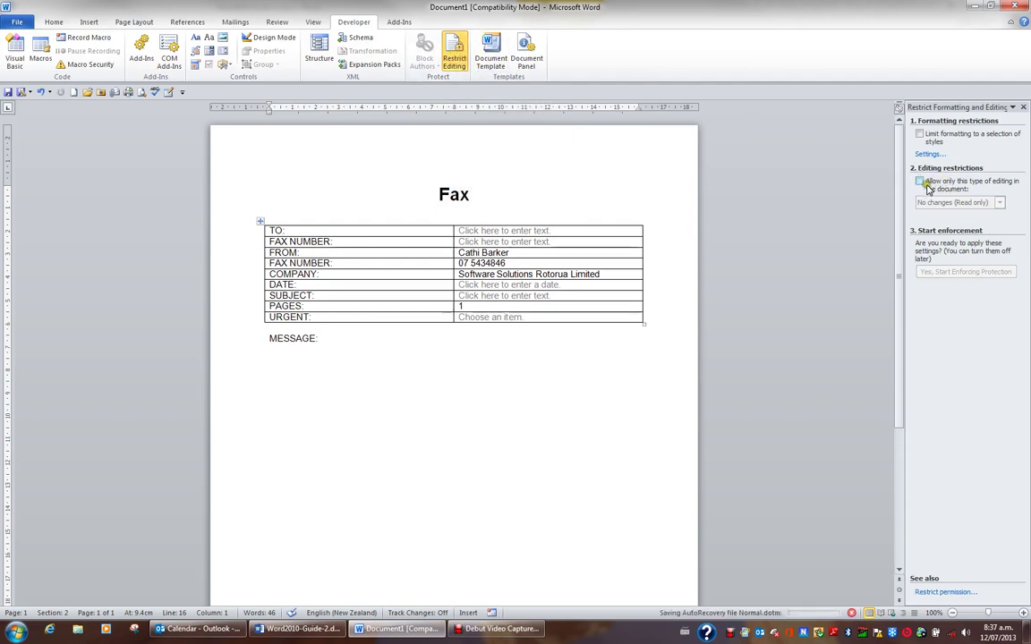
click(920, 183)
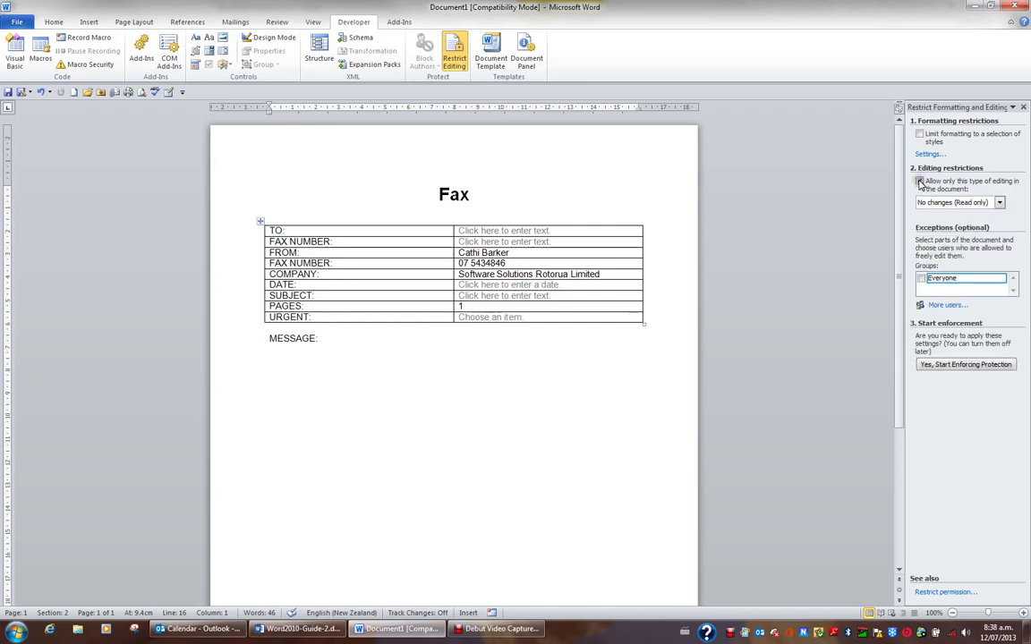
click(999, 203)
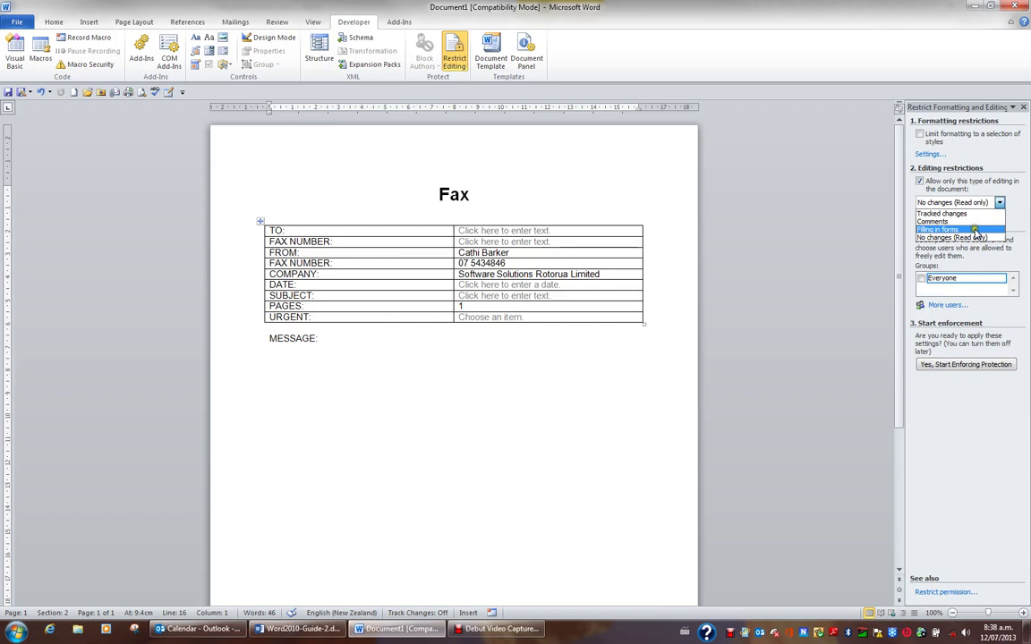
click(976, 230)
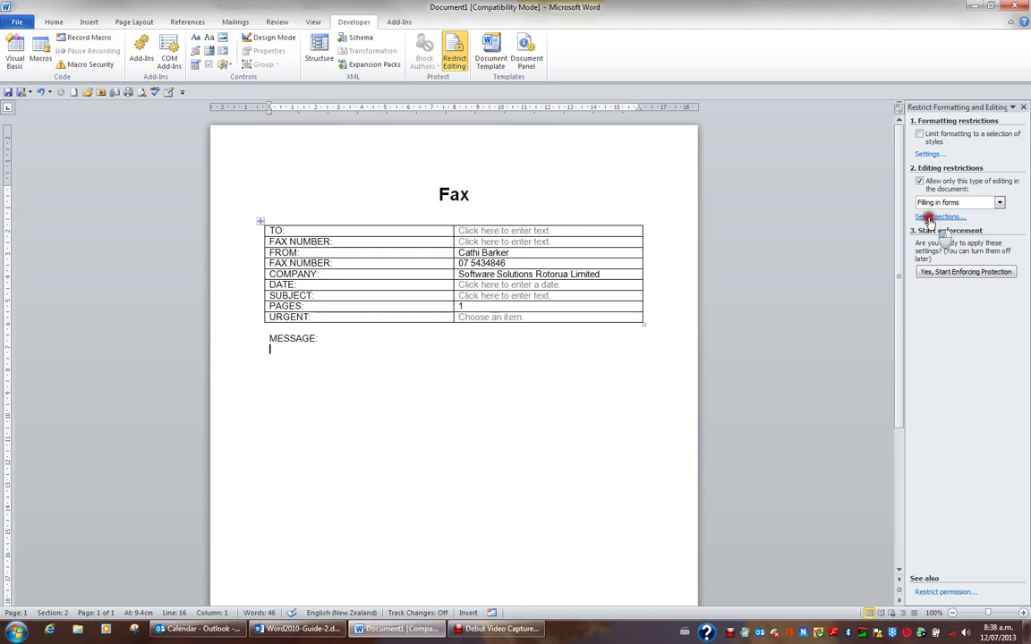
click(935, 217)
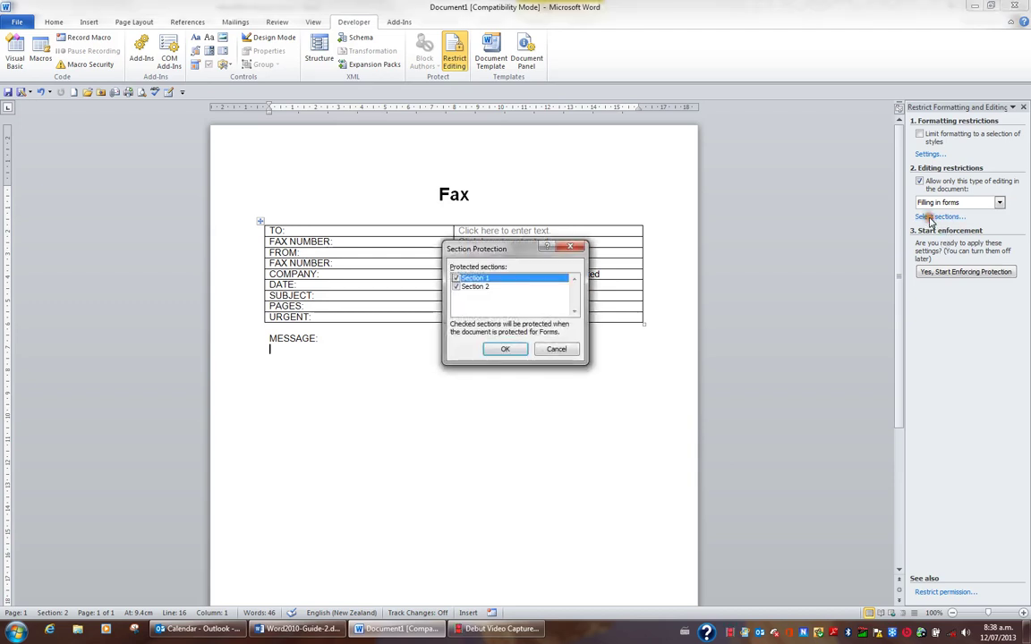
click(478, 286)
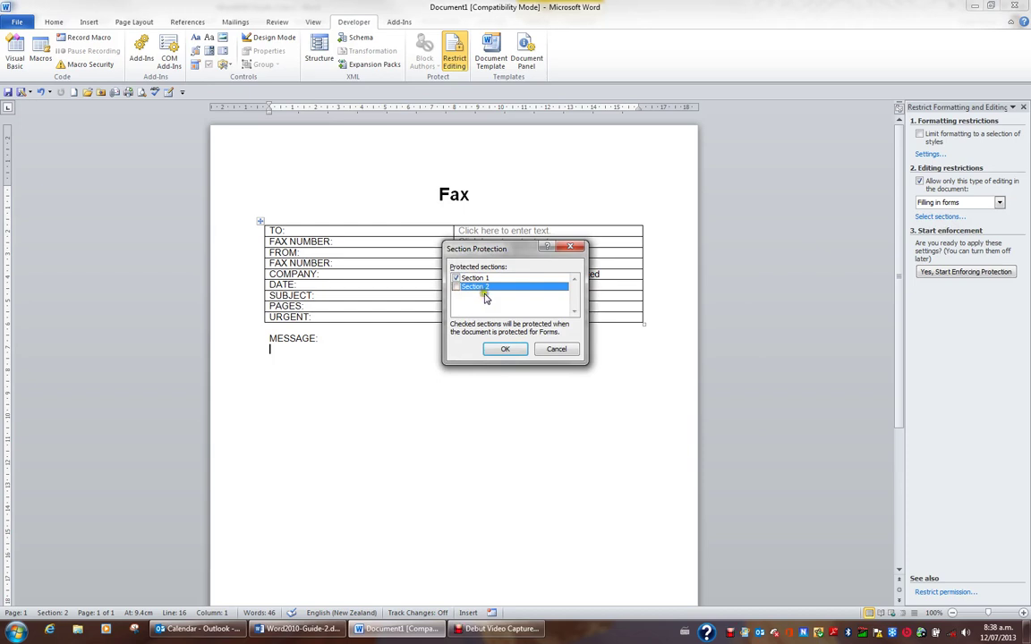
click(518, 350)
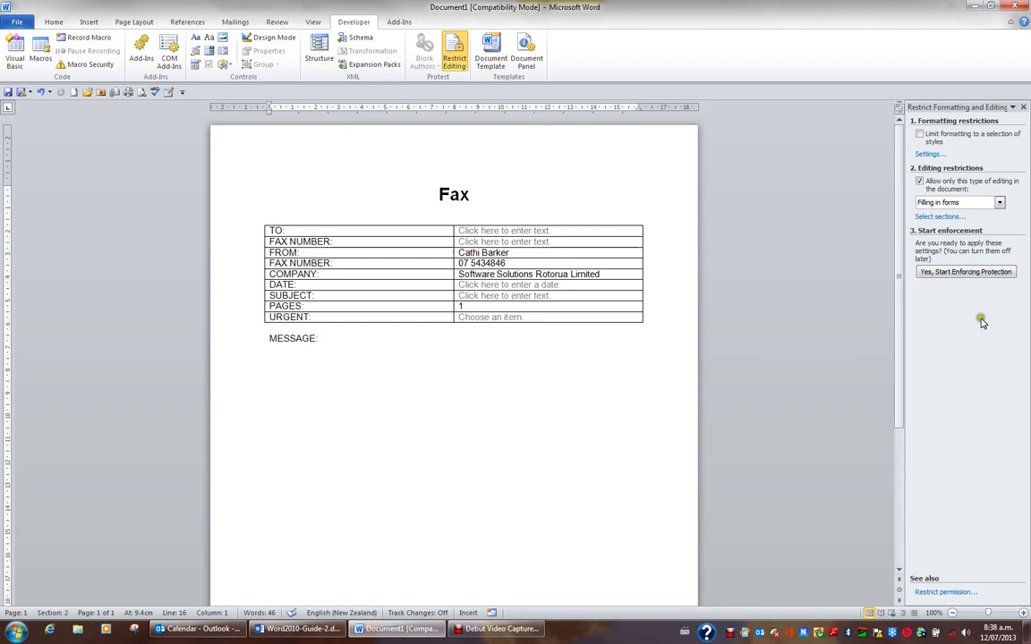
Start enforcing the forms-only protection, entering and confirming a password
click(953, 277)
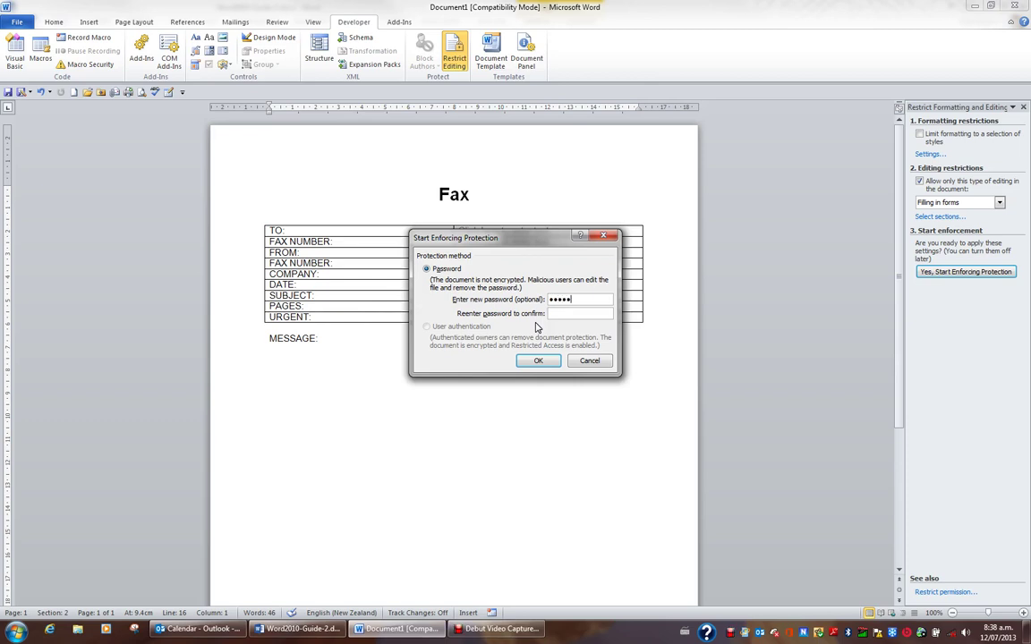
click(556, 314)
click(538, 360)
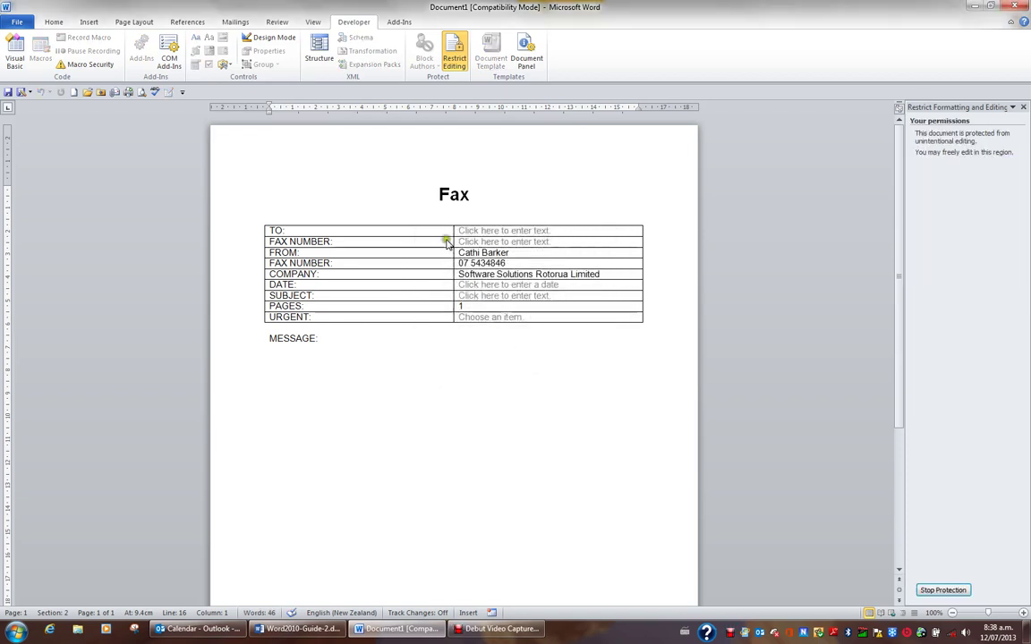
Test the TO, FAX NUMBER, DATE, SUBJECT and URGENT form fields in the protected table
click(387, 238)
click(329, 284)
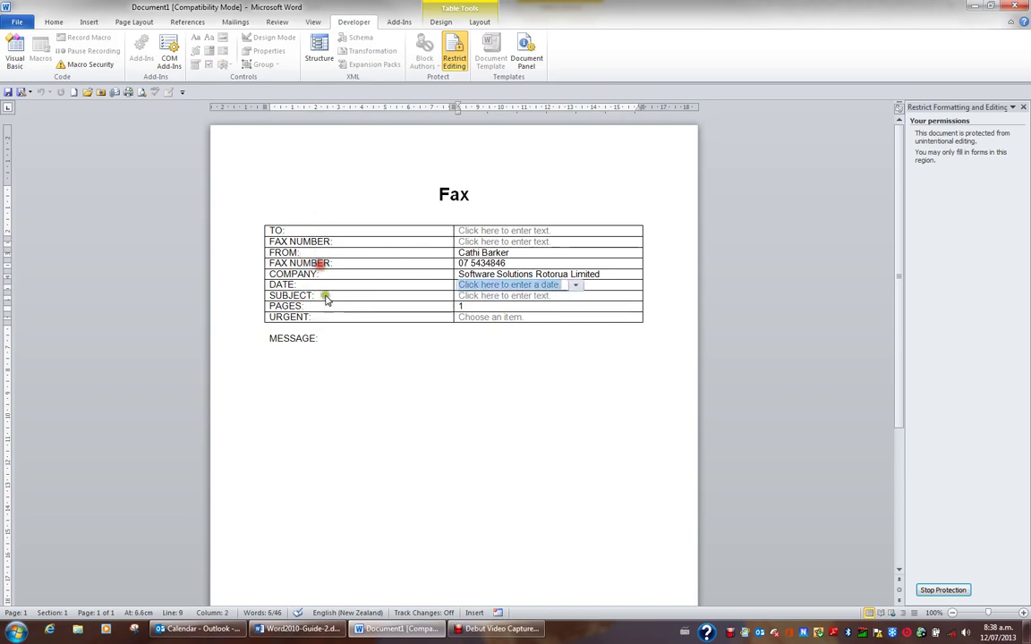
click(318, 303)
click(510, 231)
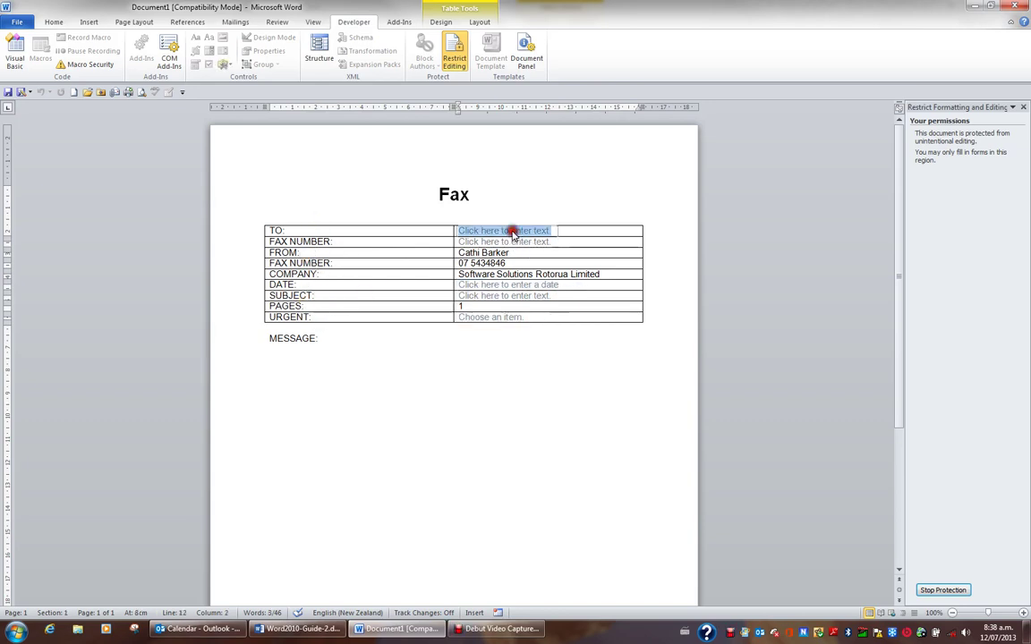
click(511, 242)
click(499, 285)
click(495, 296)
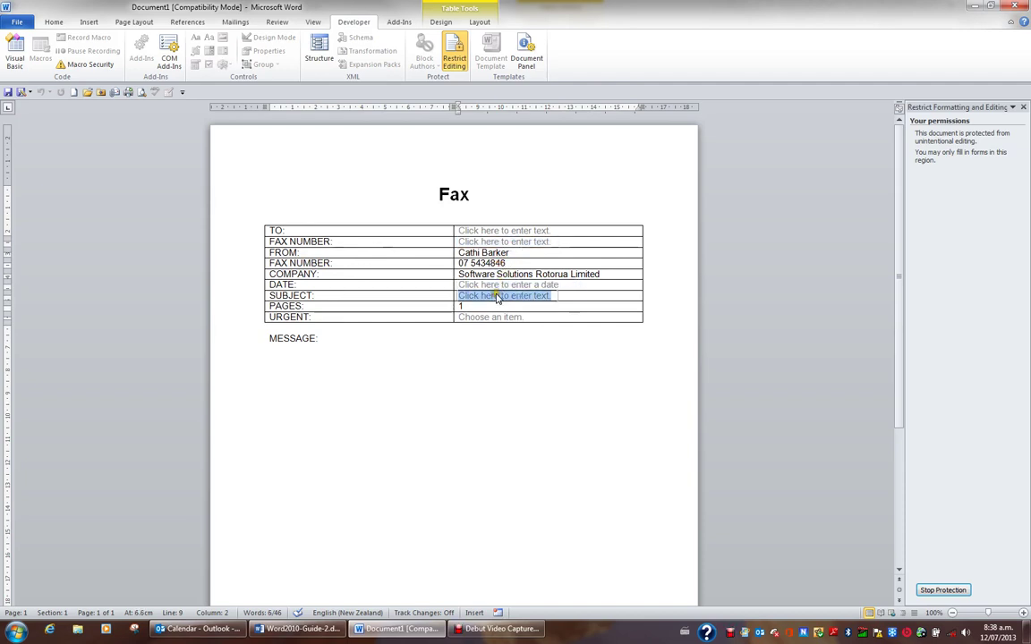
click(498, 318)
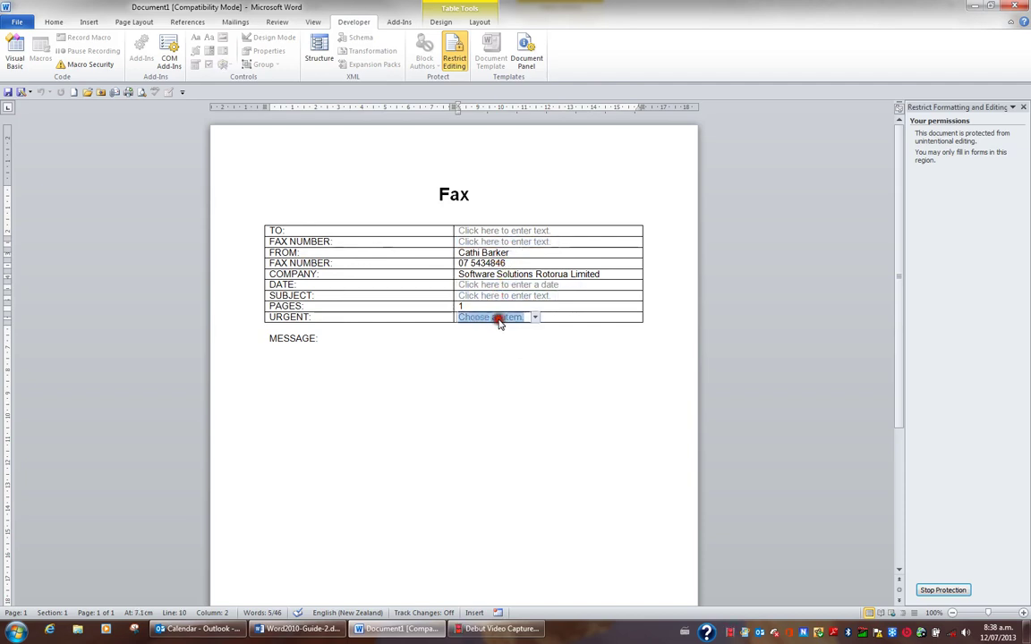
Type the line 'Any text they like' at the end of the message area under MESSAGE
click(287, 359)
key(ctrl+End)
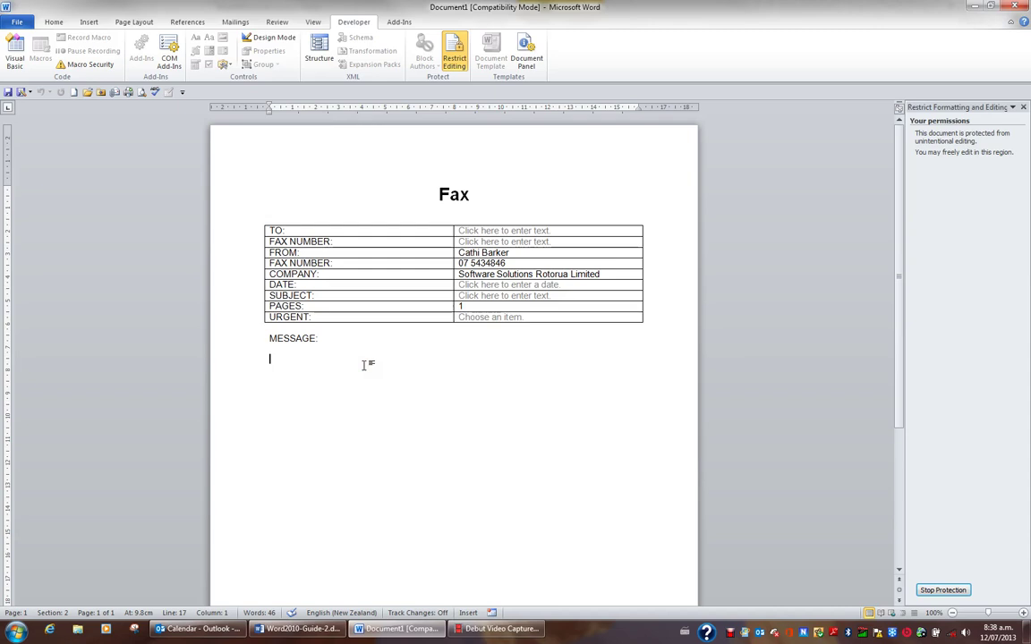
text(Any text they like)
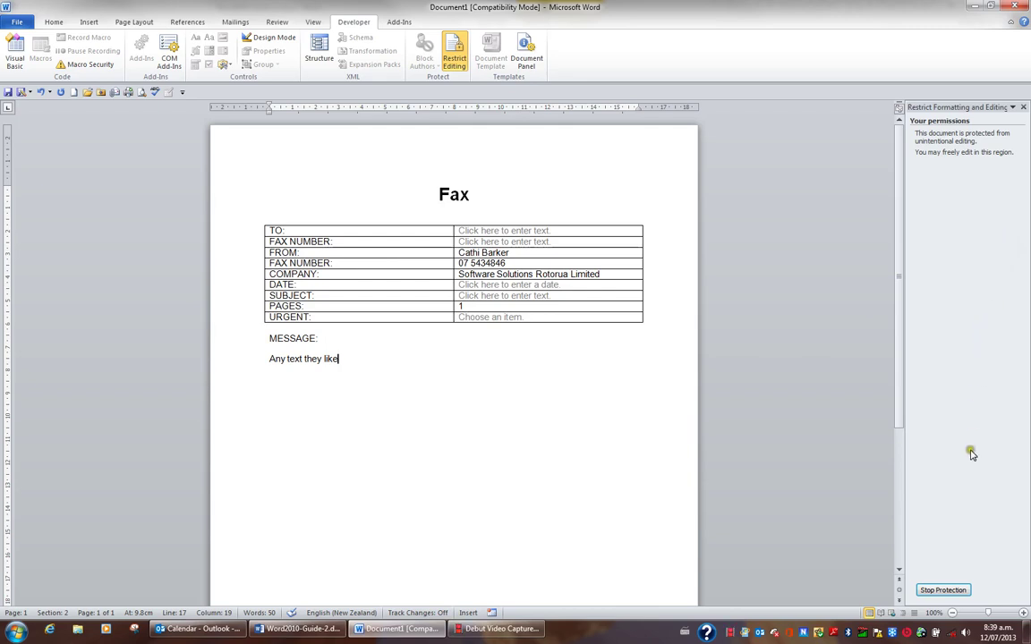
Stop the document protection by entering its password
click(955, 592)
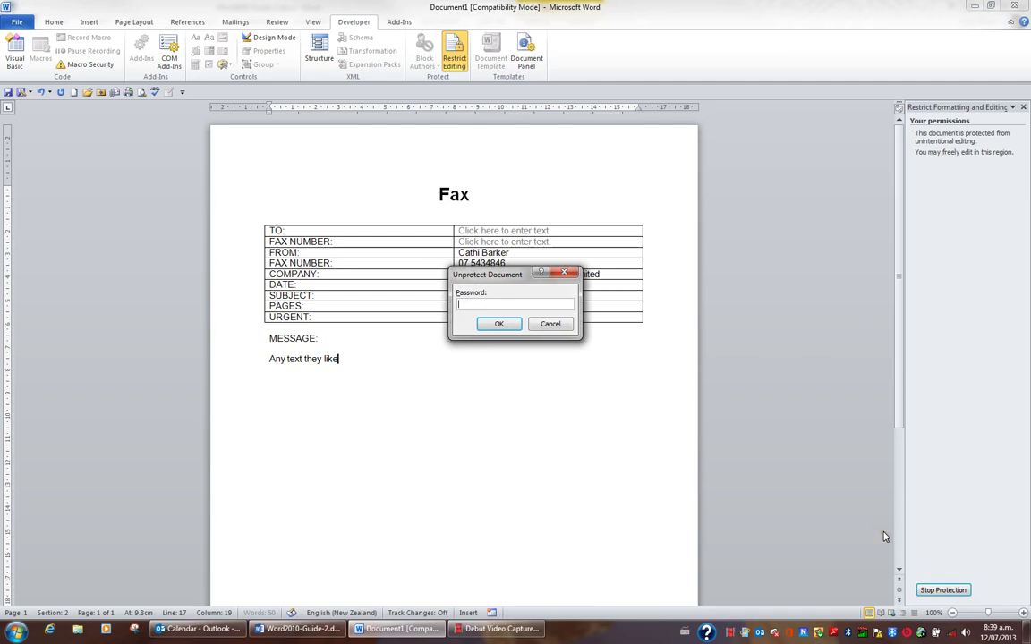
text(•••••)
click(504, 324)
Delete the 'Any text they like' test line under MESSAGE
key(shift+Home)
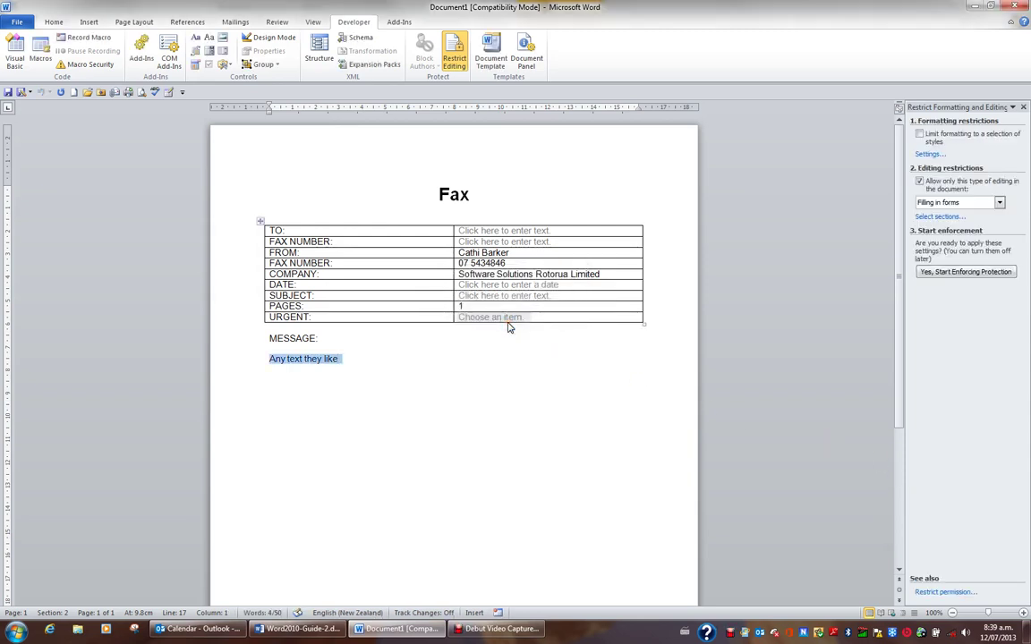
key(BackSpace)
key(BackSpace)
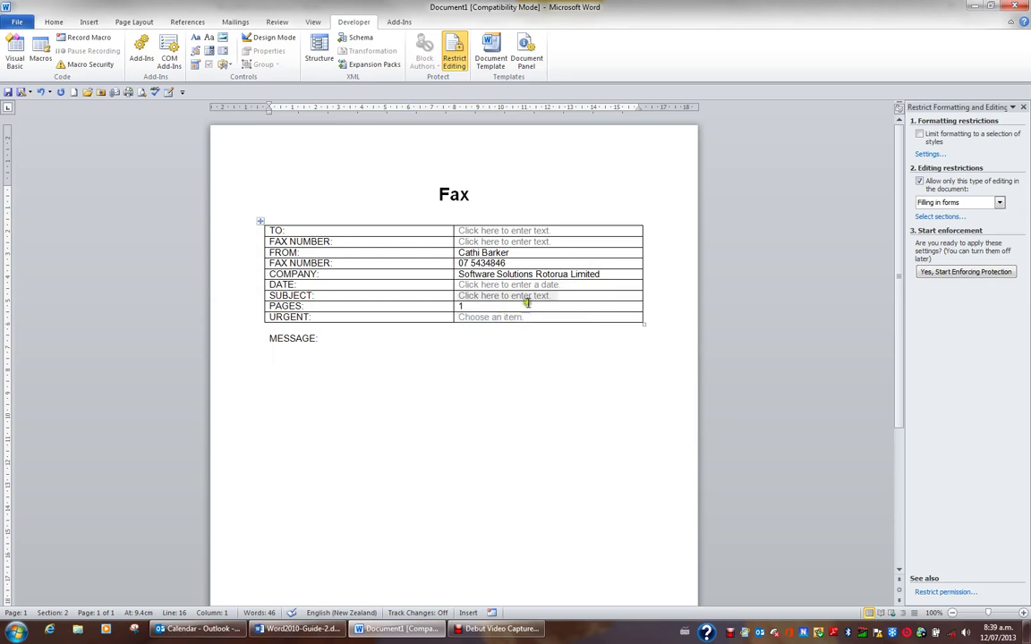
click(977, 271)
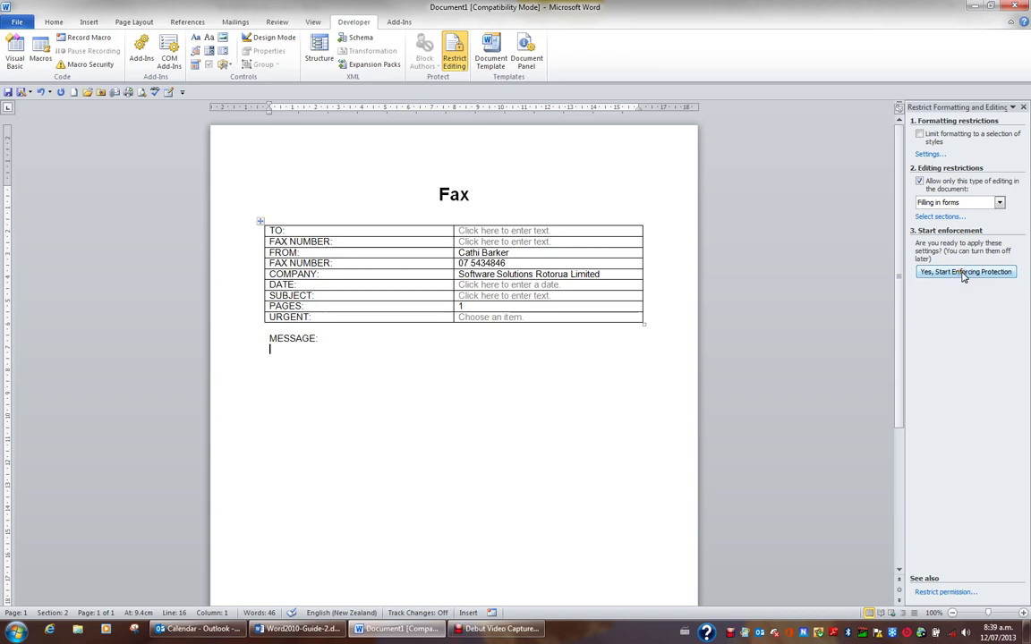
Re-enforce the forms-only protection with the password, then close the Restrict Formatting and Editing pane
click(962, 272)
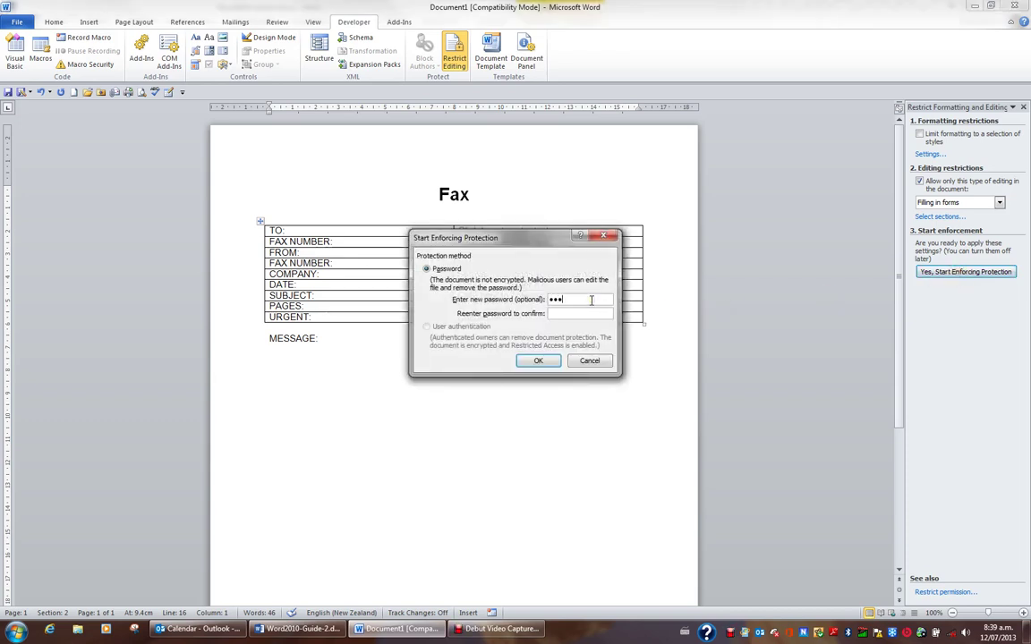
click(582, 314)
click(538, 361)
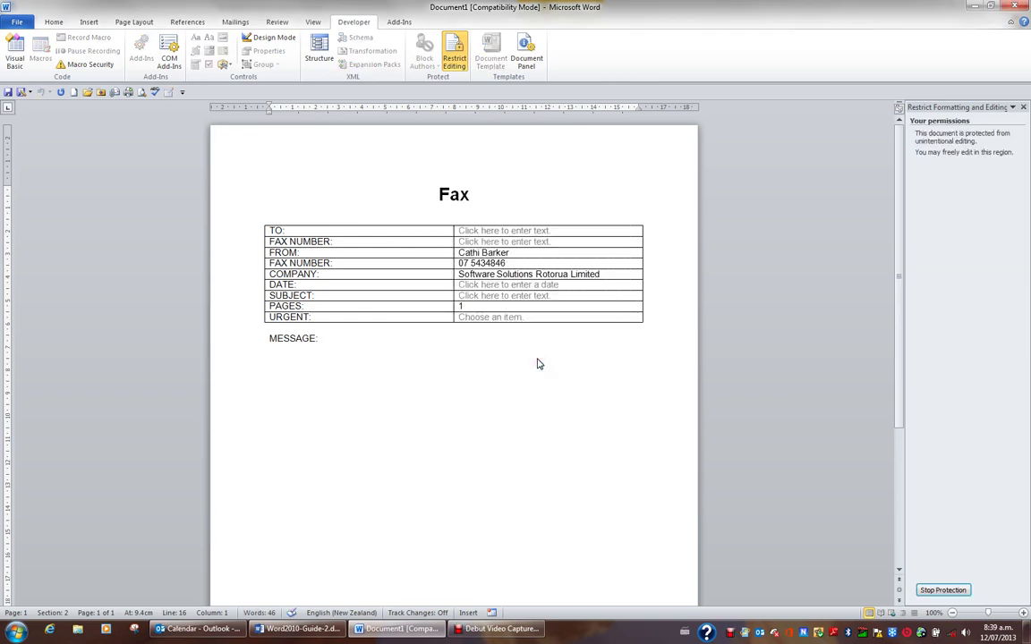
click(1025, 107)
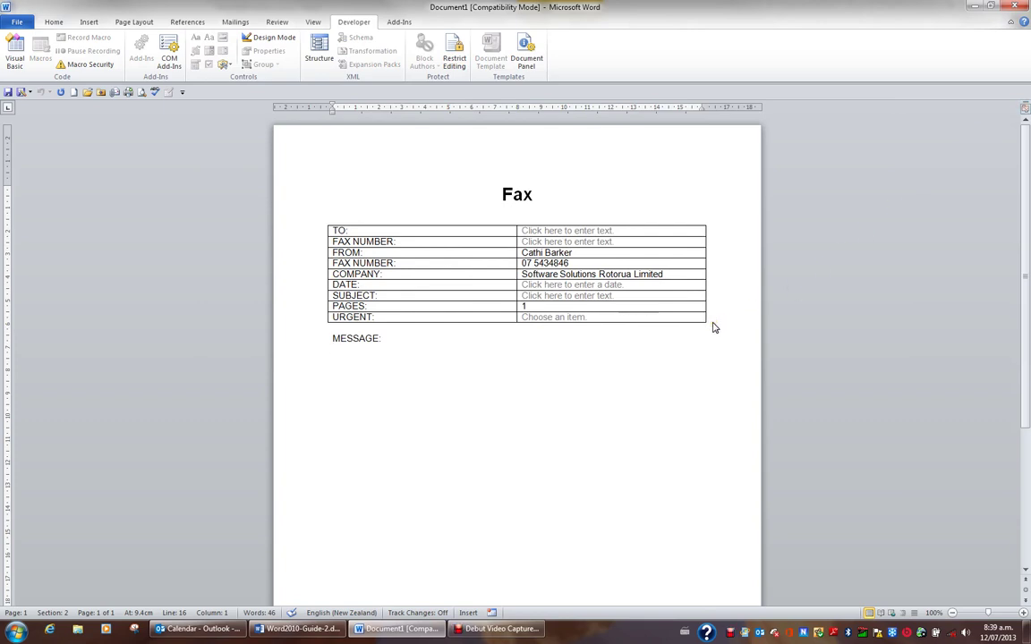